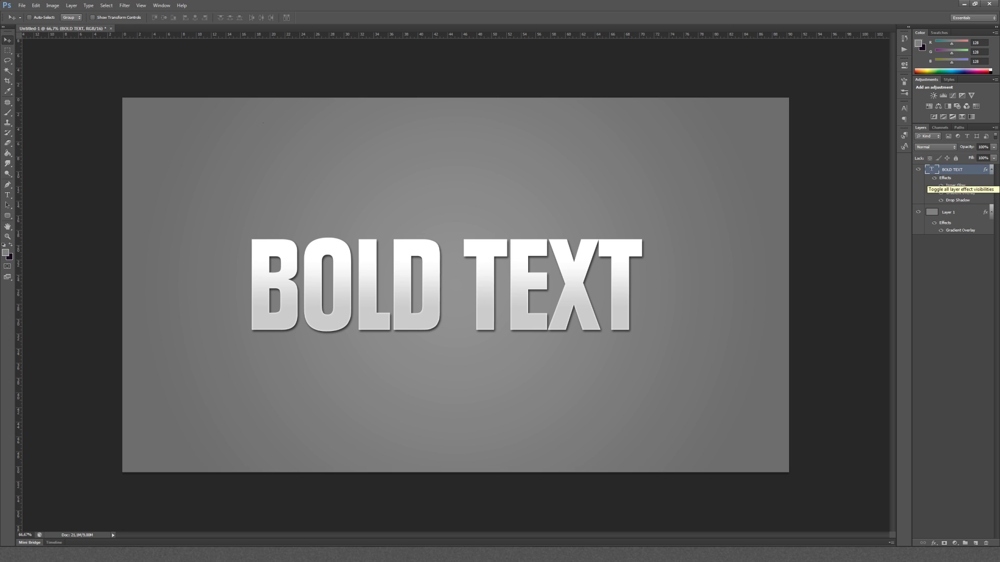
Compare the finished BOLD TEXT layer with all its effects hidden and shown again.
{"action": "left_click", "coordinate": [934, 178]}
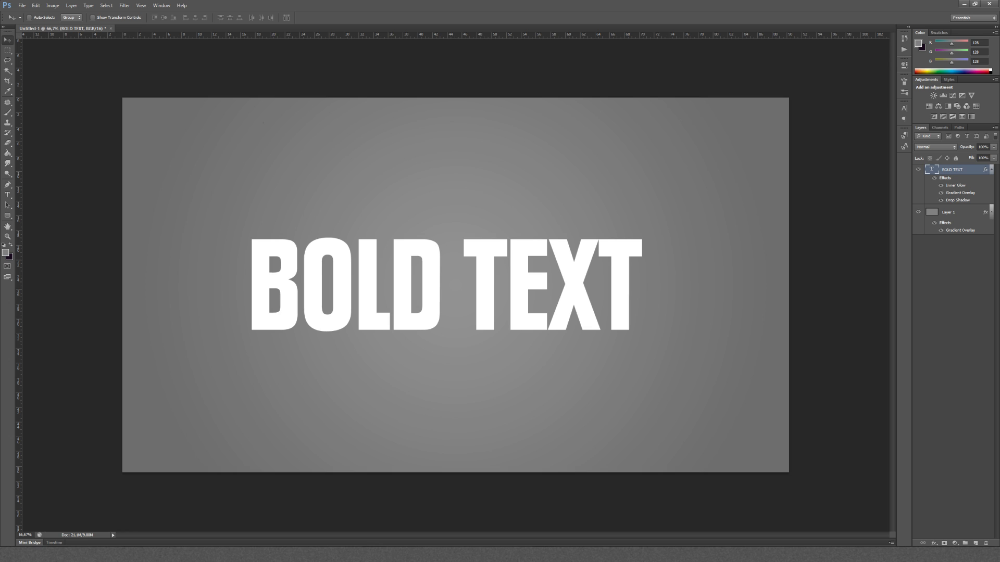
{"action": "left_click", "coordinate": [934, 179]}
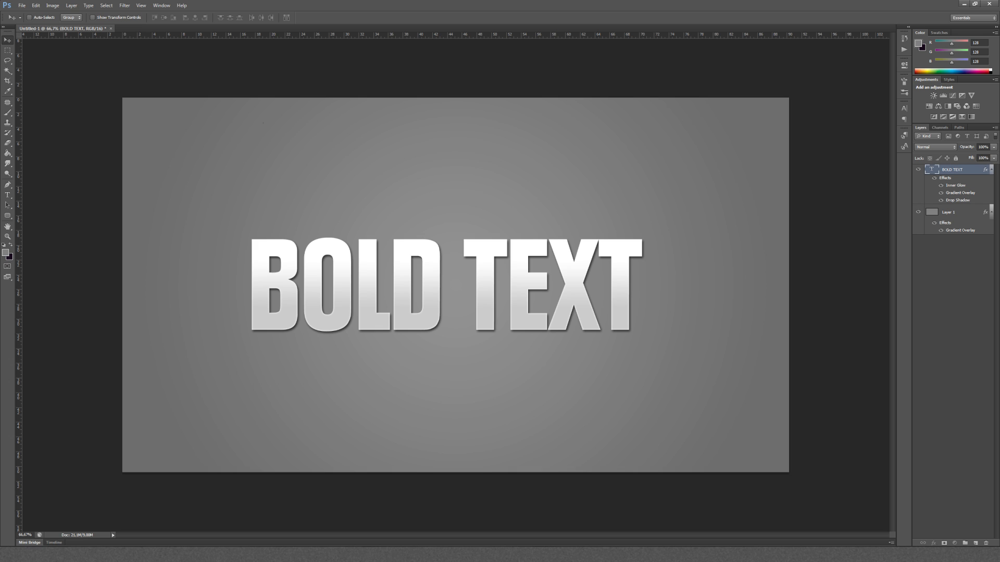
Delete the BOLD TEXT layer, leaving only the gray gradient background layer.
{"action": "key", "text": "ctrl+j"}
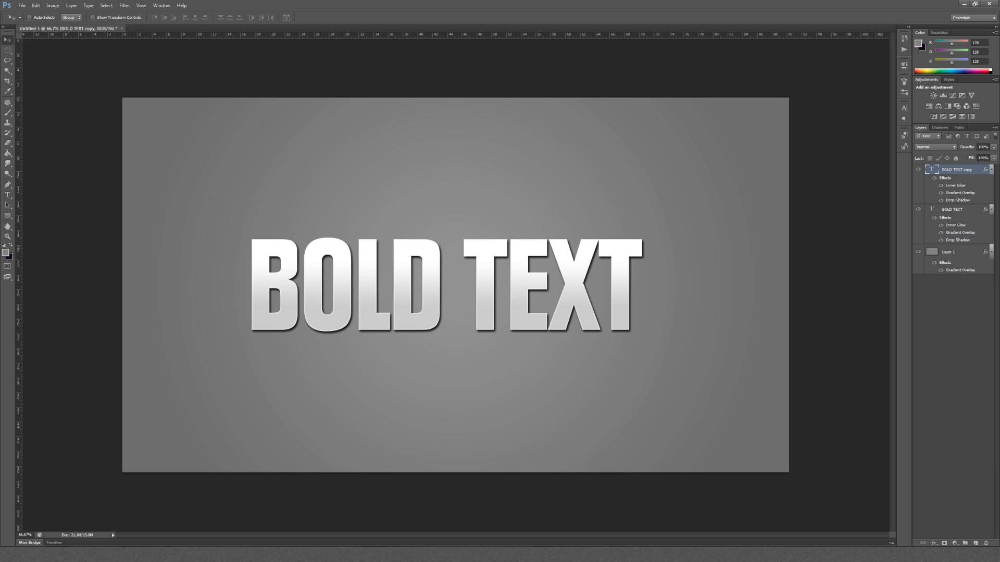
{"action": "key", "text": "ctrl+z"}
{"action": "key", "text": "Delete"}
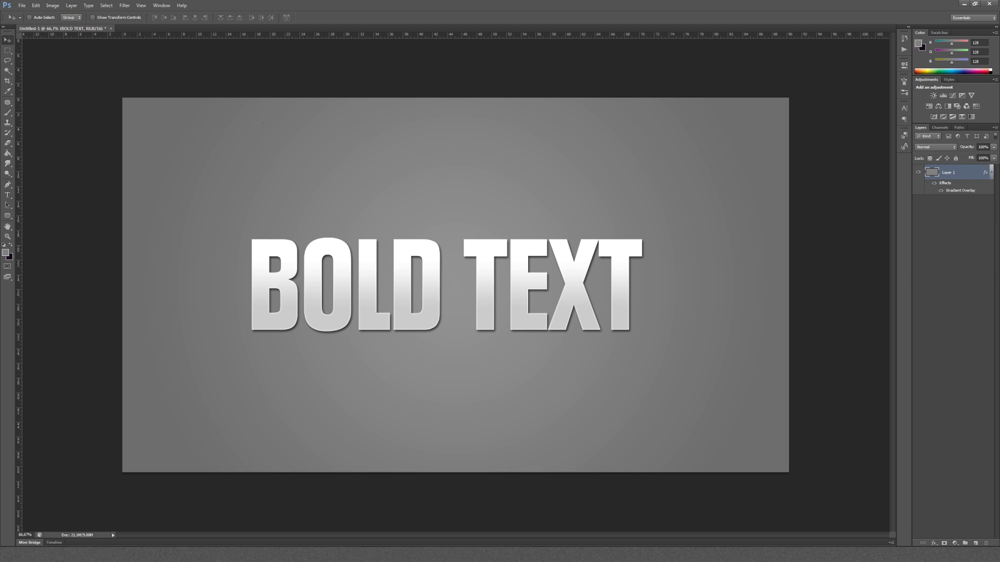
Add a centered white text layer reading "BOLD TEXT" near the middle of the canvas.
{"action": "key", "text": "t"}
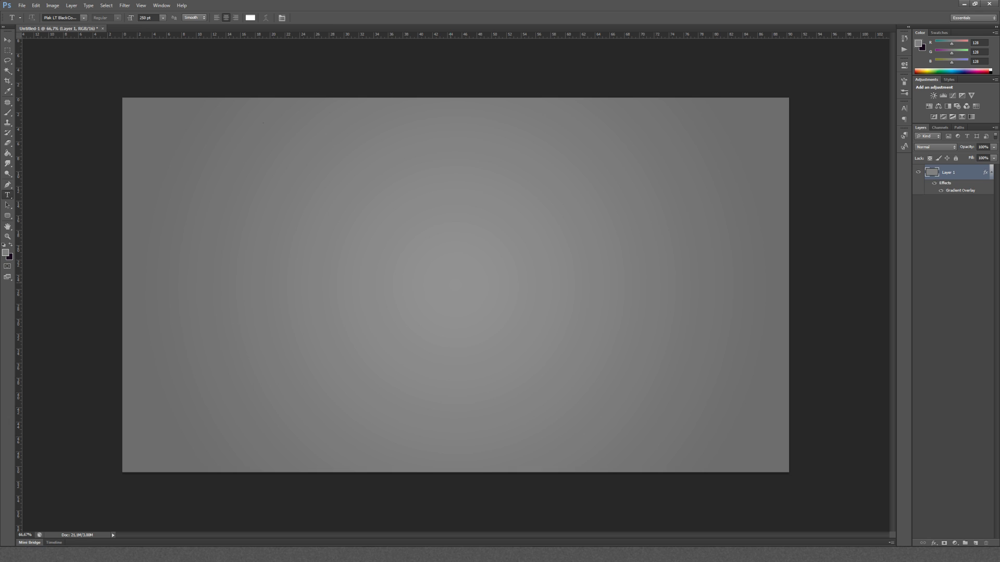
{"action": "left_click", "coordinate": [450, 282]}
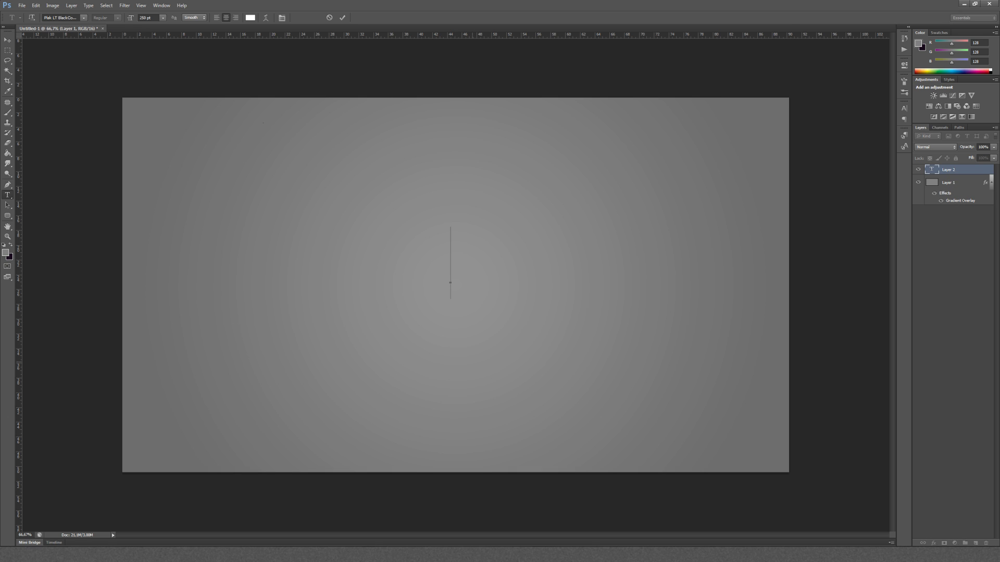
{"action": "type", "text": "BOLD"}
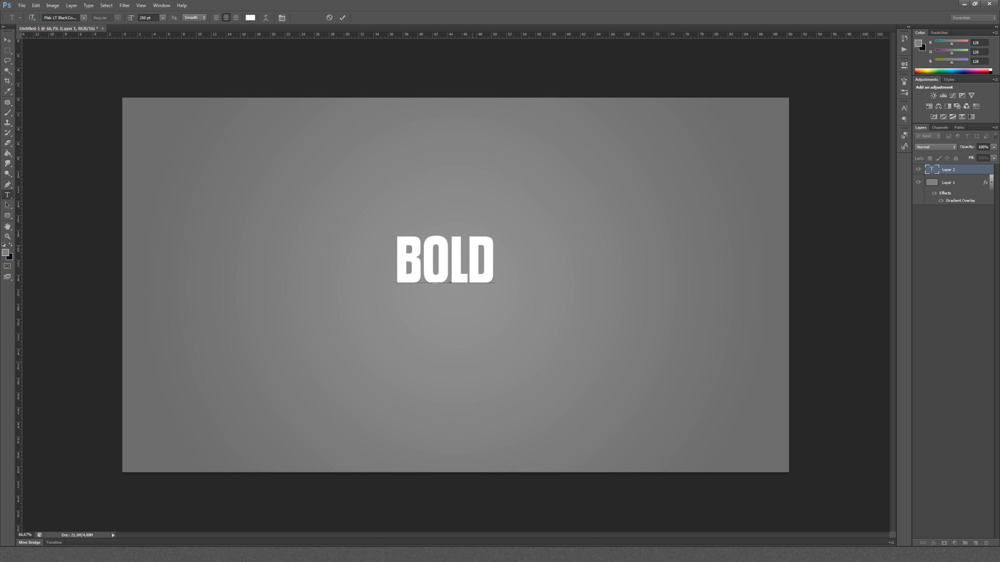
{"action": "type", "text": " TEXT"}
{"action": "key", "text": "ctrl+a"}
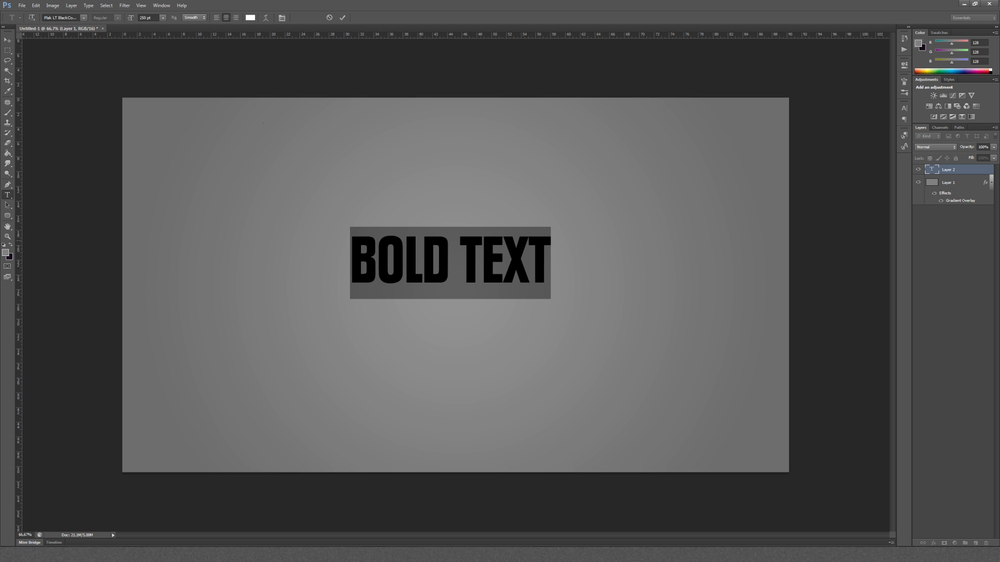
{"action": "key", "text": "ctrl+a"}
{"action": "key", "text": "ctrl"}
Move the new BOLD TEXT layer slightly down toward the vertical center of the canvas.
{"action": "left_click", "coordinate": [7, 40]}
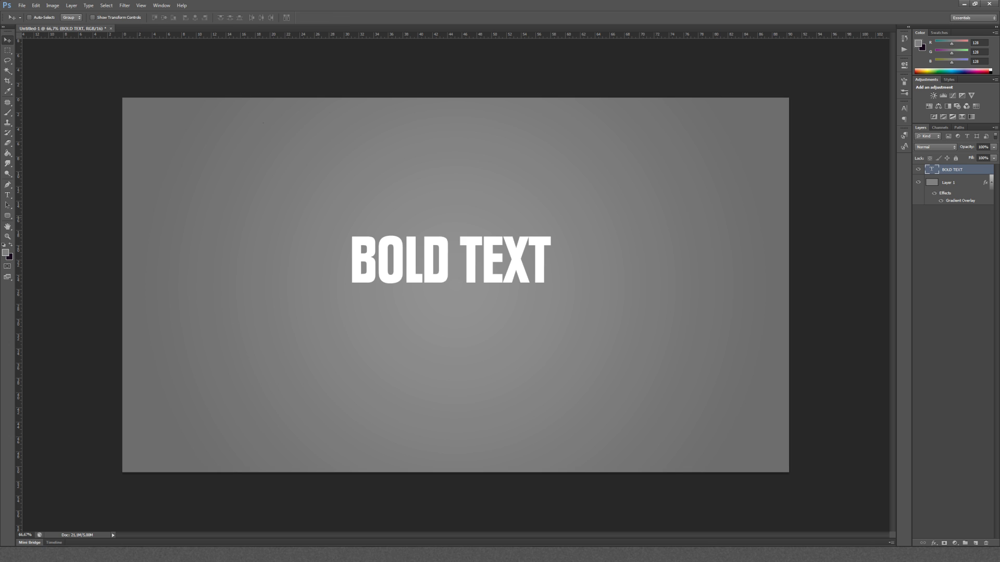
{"action": "left_click_drag", "start_coordinate": [441, 229], "coordinate": [441, 251]}
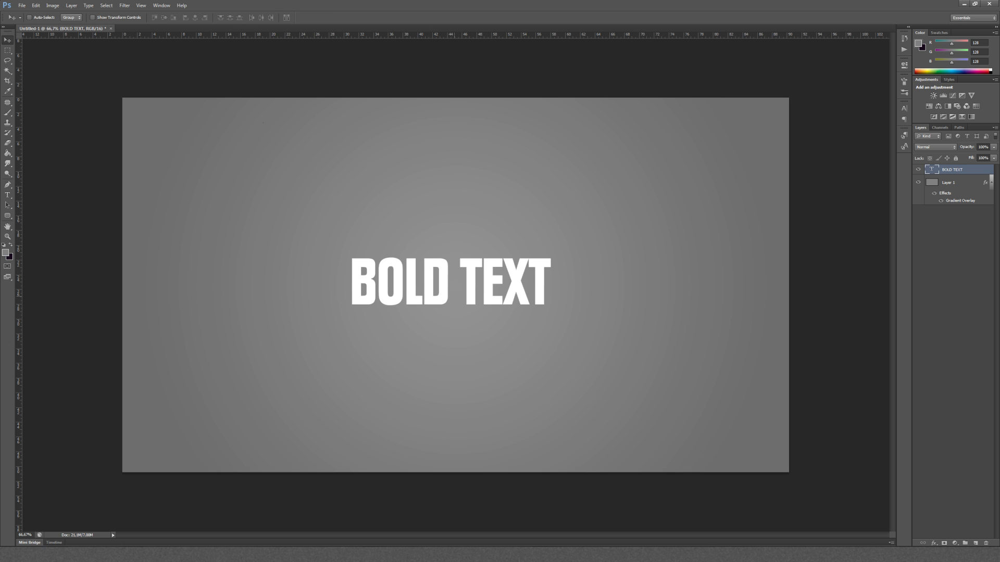
{"action": "key", "text": "t"}
{"action": "key", "text": "Return"}
{"action": "key", "text": "ctrl+h"}
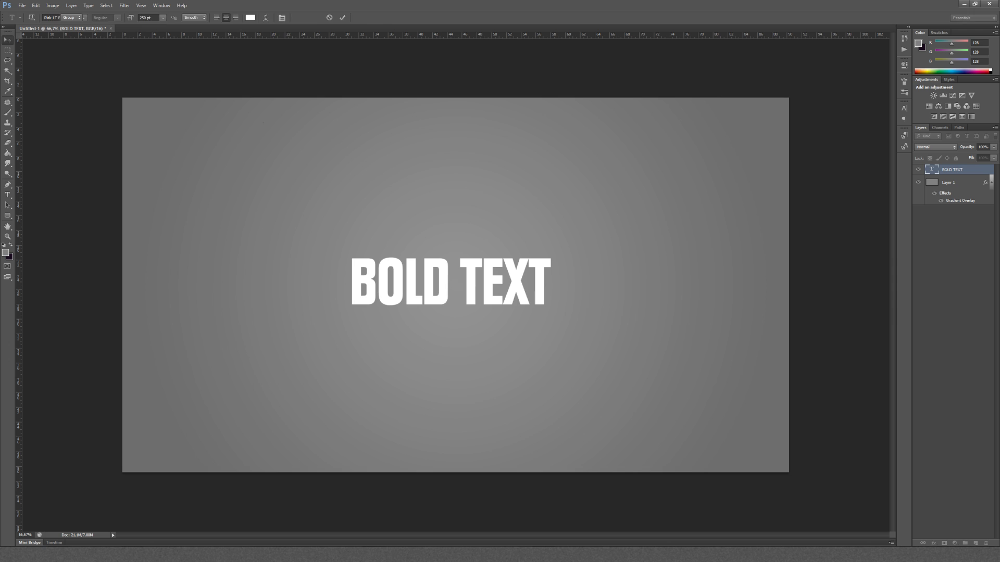
{"action": "key", "text": "ctrl+Return"}
Enlarge the text with Free Transform to a little over half the canvas width and nudge it slightly upward.
{"action": "key", "text": "ctrl+t"}
{"action": "left_click_drag", "start_coordinate": [550, 249], "coordinate": [638, 218]}
{"action": "key", "text": "Return"}
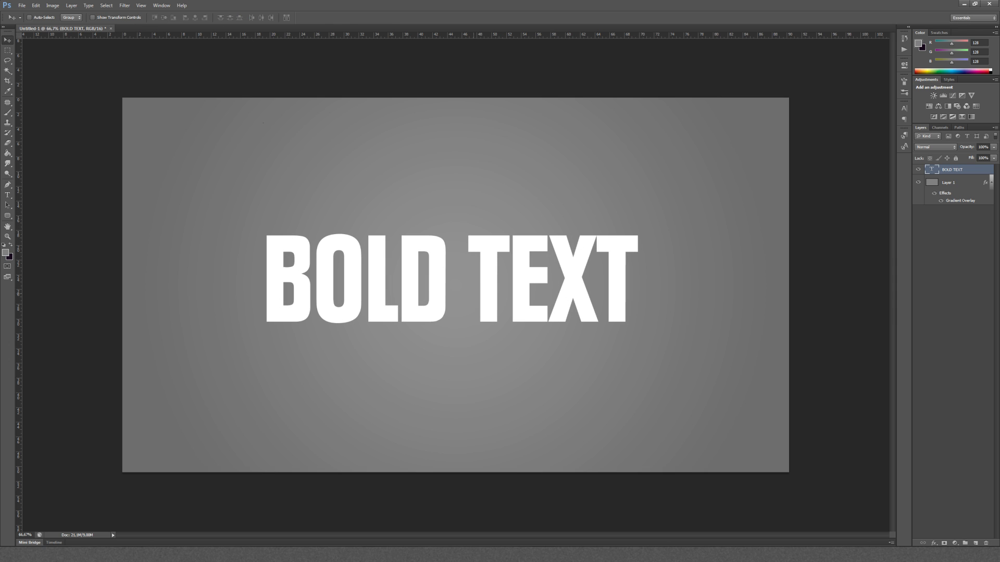
{"action": "left_click_drag", "start_coordinate": [471, 258], "coordinate": [472, 255]}
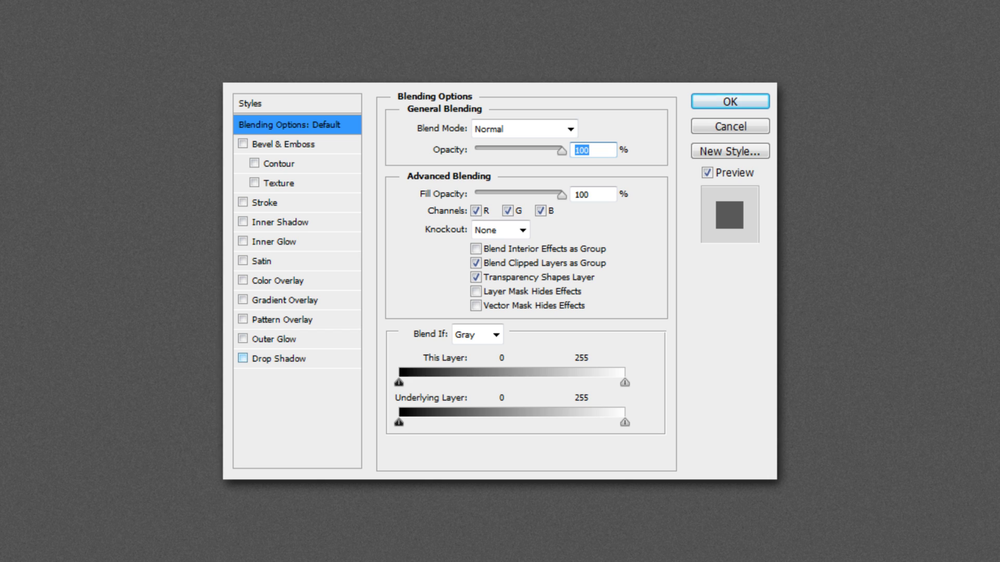
Enable Drop Shadow, Gradient Overlay and Inner Glow for the text, and set the gradient overlay to 50% scale and 20% opacity.
{"action": "left_click", "coordinate": [243, 358]}
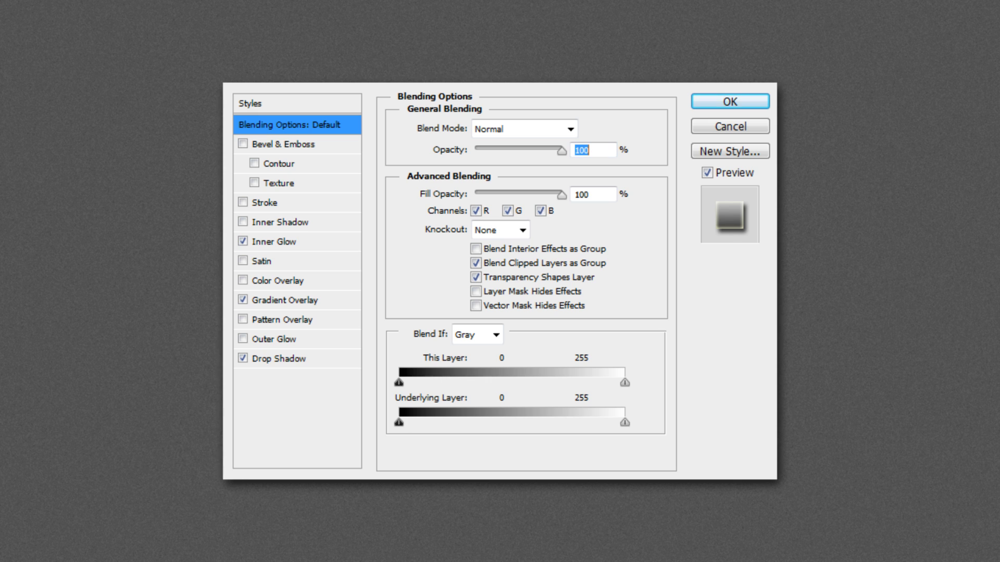
{"action": "left_click", "coordinate": [284, 300]}
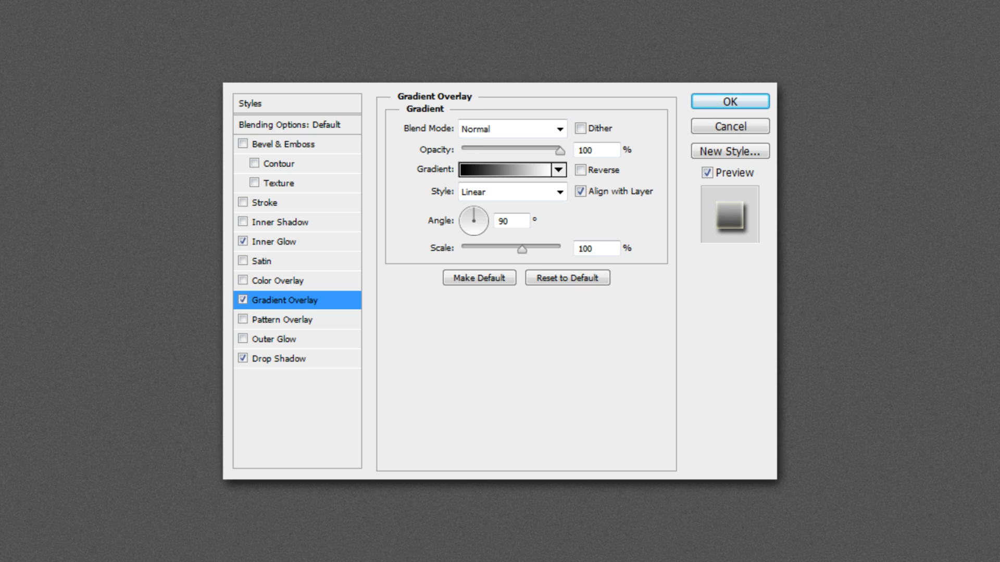
{"action": "left_click", "coordinate": [510, 221]}
{"action": "key", "text": "Tab"}
{"action": "type", "text": "50"}
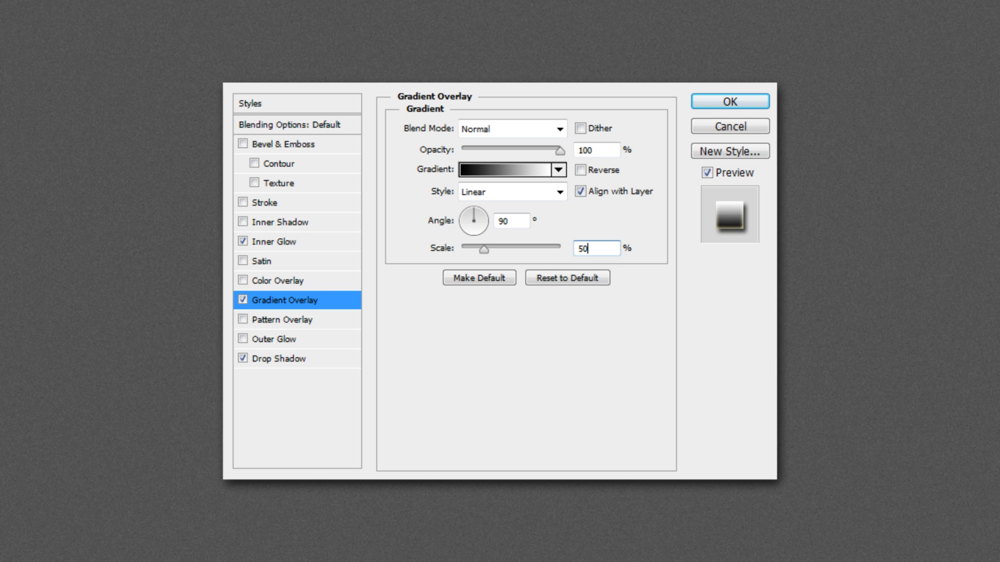
{"action": "key", "text": "Tab"}
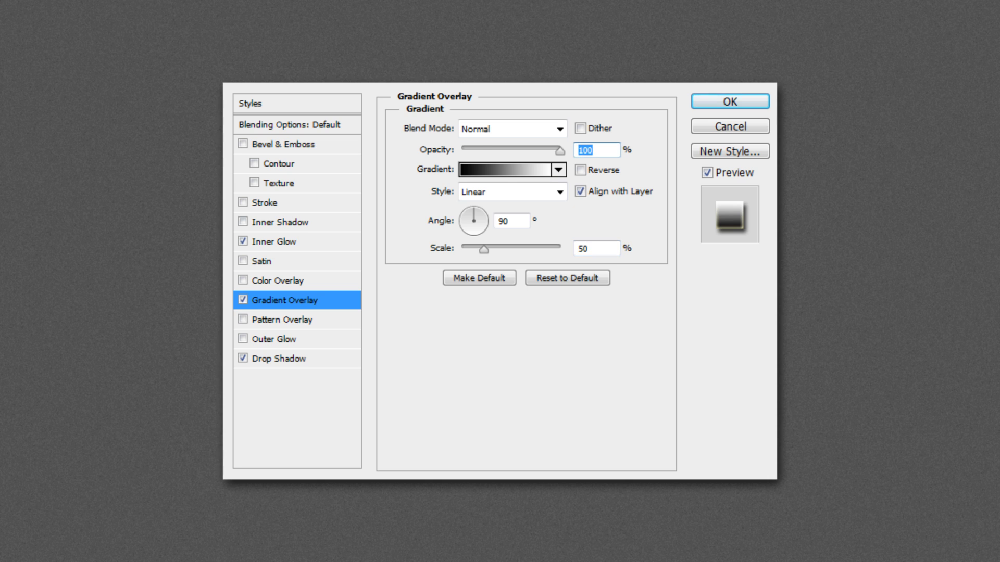
{"action": "type", "text": "20"}
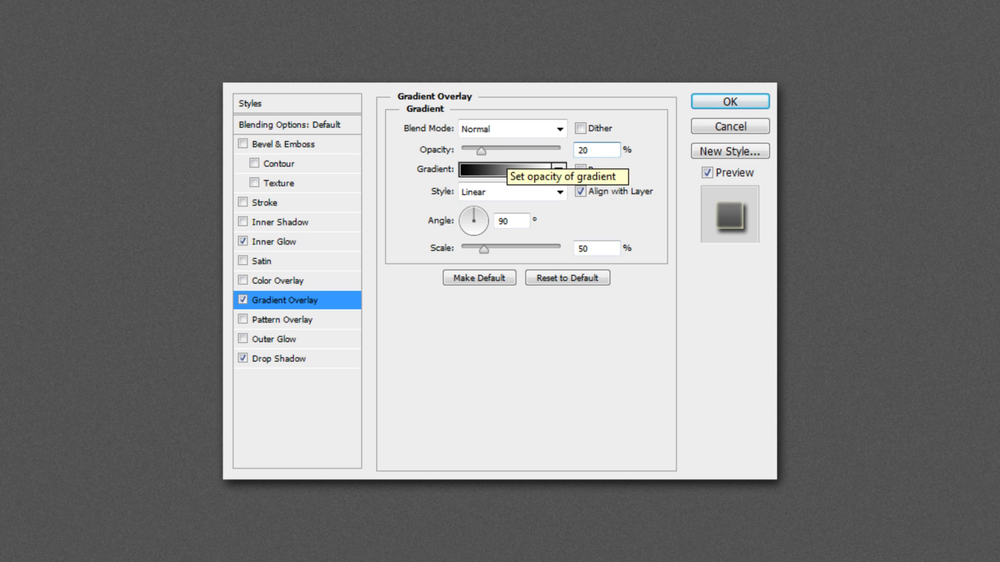
Try lower Gradient Overlay opacities such as 17% and 14%.
{"action": "left_click_drag", "start_coordinate": [481, 151], "coordinate": [479, 150]}
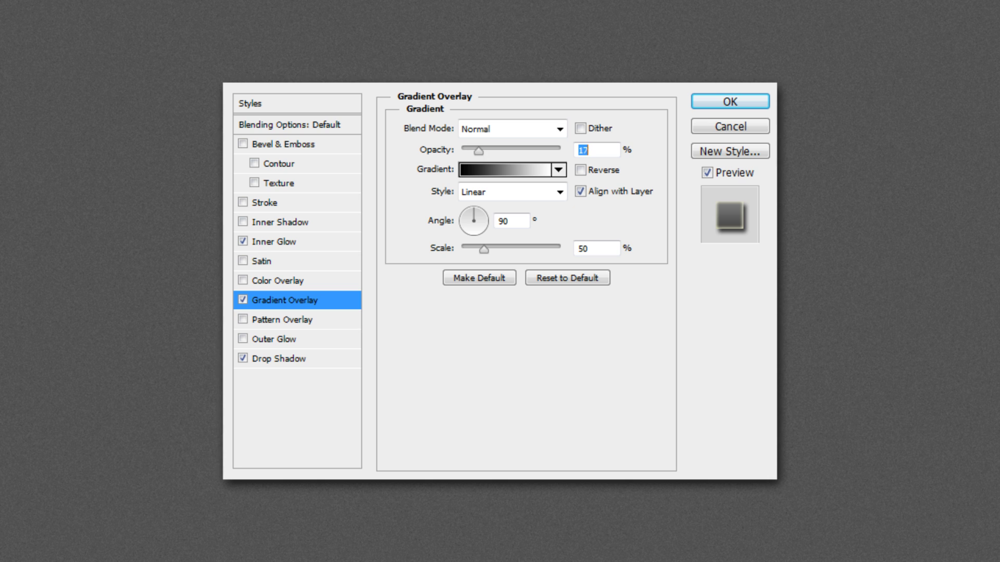
{"action": "key", "text": "Down"}
{"action": "key", "text": "Down"}
{"action": "key", "text": "Down"}
{"action": "key", "text": "Down"}
{"action": "key", "text": "Down"}
{"action": "key", "text": "Down"}
{"action": "key", "text": "Up"}
{"action": "key", "text": "Up"}
{"action": "key", "text": "Up"}
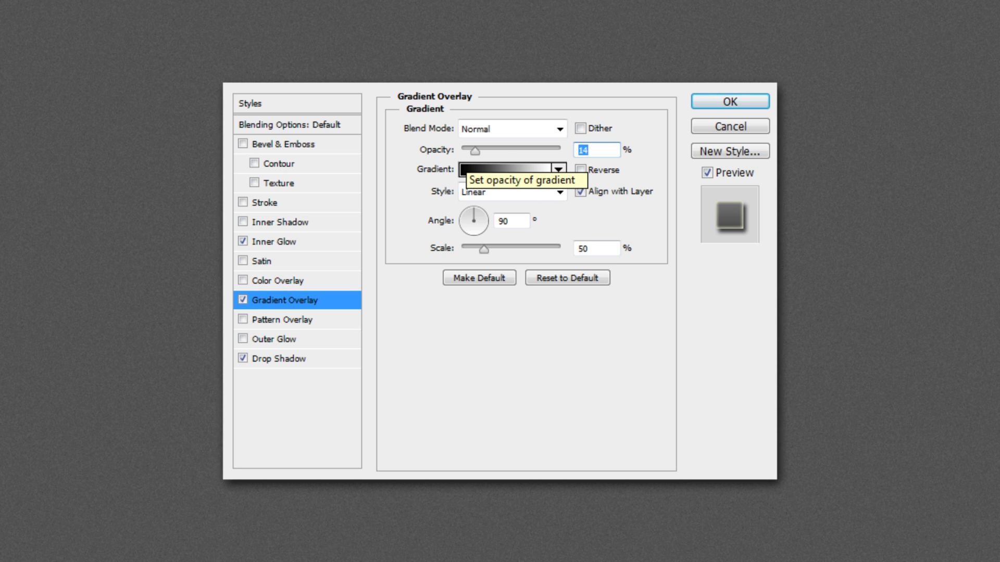
Try a stronger Gradient Overlay with an opacity of around 42%.
{"action": "left_click_drag", "start_coordinate": [475, 150], "coordinate": [503, 150]}
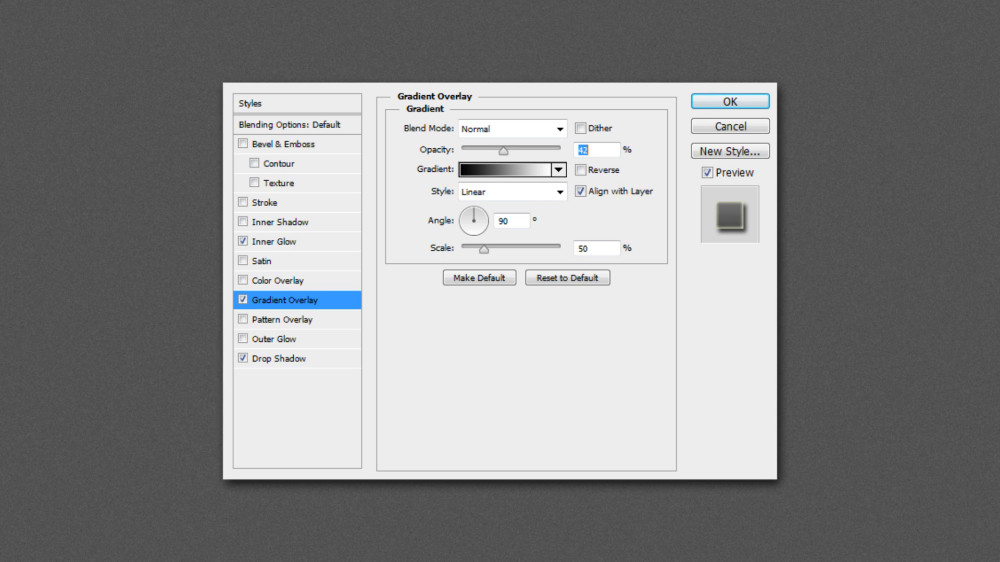
{"action": "key", "text": "Up"}
{"action": "key", "text": "Up"}
{"action": "key", "text": "Up"}
{"action": "key", "text": "Up"}
{"action": "key", "text": "Up"}
{"action": "key", "text": "Up"}
{"action": "key", "text": "Up"}
{"action": "key", "text": "Up"}
{"action": "key", "text": "Up"}
{"action": "key", "text": "Up"}
{"action": "key", "text": "Up"}
{"action": "key", "text": "Up"}
{"action": "key", "text": "Up"}
{"action": "key", "text": "Up"}
{"action": "key", "text": "Up"}
{"action": "key", "text": "Up"}
{"action": "key", "text": "Up"}
{"action": "key", "text": "Up"}
{"action": "key", "text": "Up"}
{"action": "key", "text": "Up"}
{"action": "key", "text": "Down"}
{"action": "key", "text": "Down"}
{"action": "key", "text": "Down"}
{"action": "key", "text": "Down"}
{"action": "key", "text": "Down"}
{"action": "key", "text": "Down"}
{"action": "key", "text": "Down"}
{"action": "key", "text": "Down"}
{"action": "key", "text": "Down"}
{"action": "key", "text": "Down"}
{"action": "key", "text": "Down"}
{"action": "key", "text": "Down"}
{"action": "key", "text": "Down"}
{"action": "key", "text": "Down"}
{"action": "key", "text": "Down"}
{"action": "key", "text": "Down"}
{"action": "key", "text": "Down"}
{"action": "key", "text": "Down"}
{"action": "key", "text": "Down"}
{"action": "key", "text": "Down"}
Set the Gradient Overlay opacity to 20%.
{"action": "type", "text": "20"}
{"action": "key", "text": "ctrl+a"}
{"action": "type", "text": "15"}
{"action": "key", "text": "BackSpace"}
{"action": "key", "text": "BackSpace"}
{"action": "type", "text": "20"}
Set the Drop Shadow to 65% opacity, 5 px distance and 9 px size.
{"action": "left_click", "coordinate": [278, 359]}
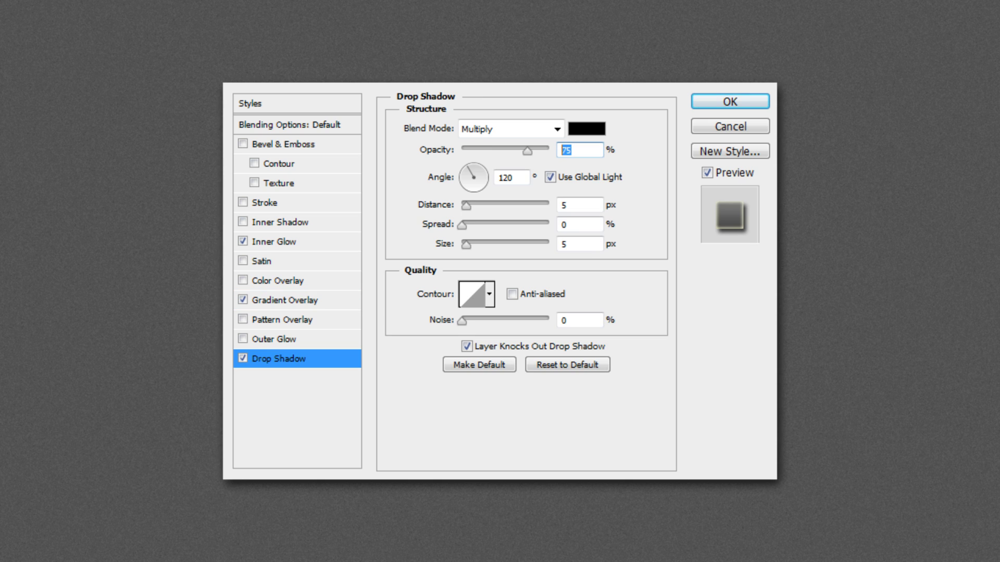
{"action": "type", "text": "65"}
{"action": "key", "text": "Tab"}
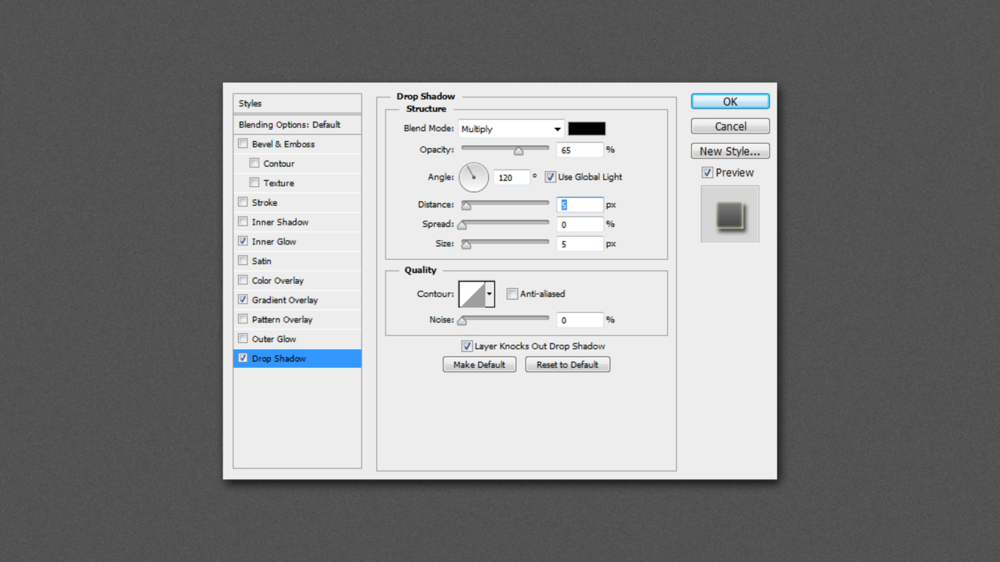
{"action": "type", "text": "7"}
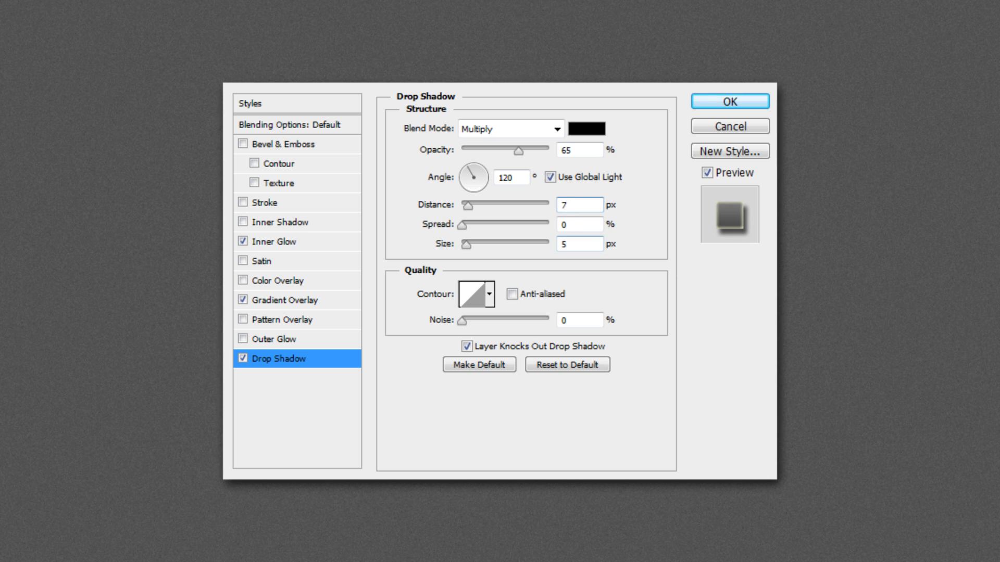
{"action": "left_click", "coordinate": [567, 243]}
{"action": "double_click", "coordinate": [565, 244]}
{"action": "type", "text": "9"}
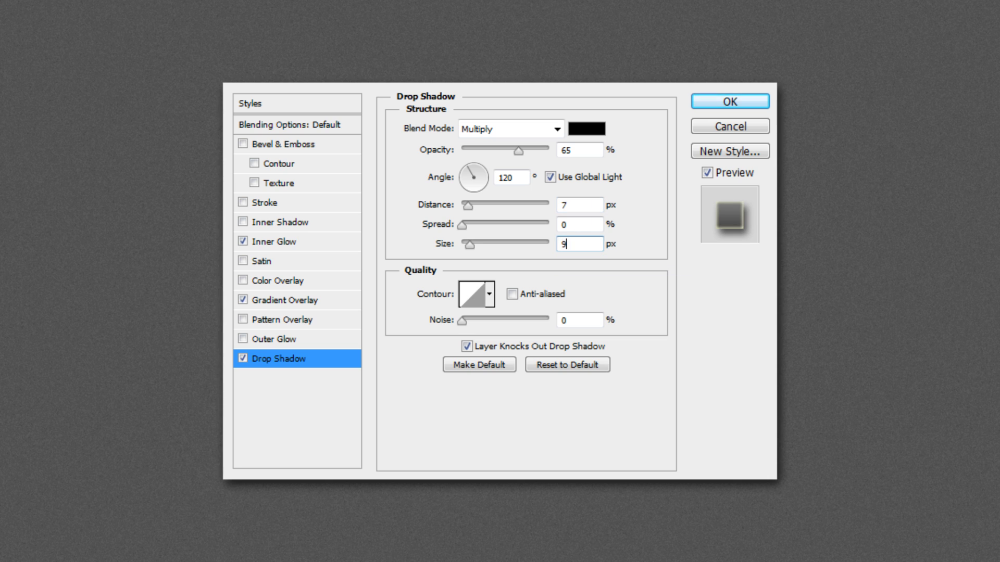
{"action": "double_click", "coordinate": [564, 205]}
{"action": "type", "text": "5"}
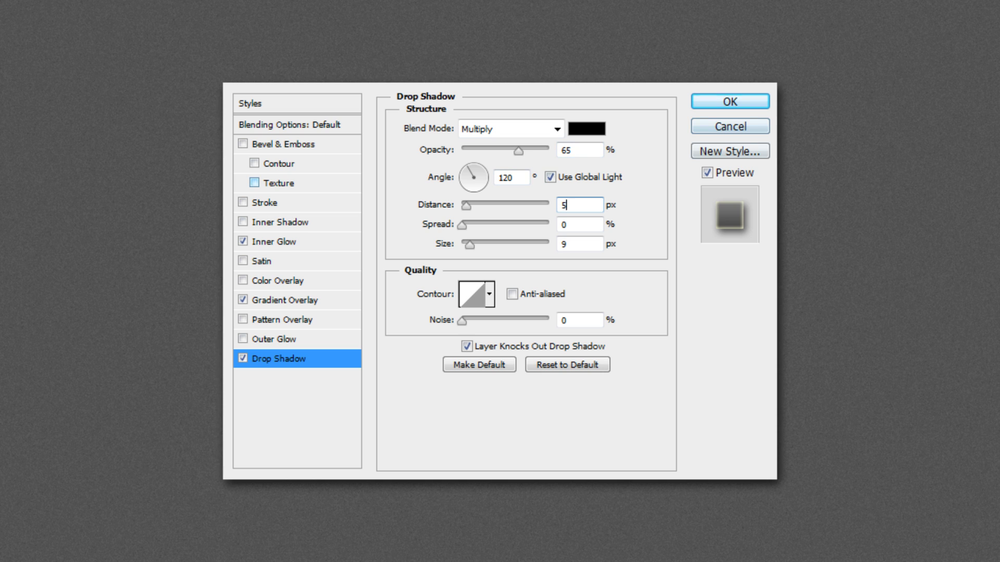
Give the Inner Glow a white color and 85% opacity, and apply the layer style to the text.
{"action": "left_click", "coordinate": [273, 241]}
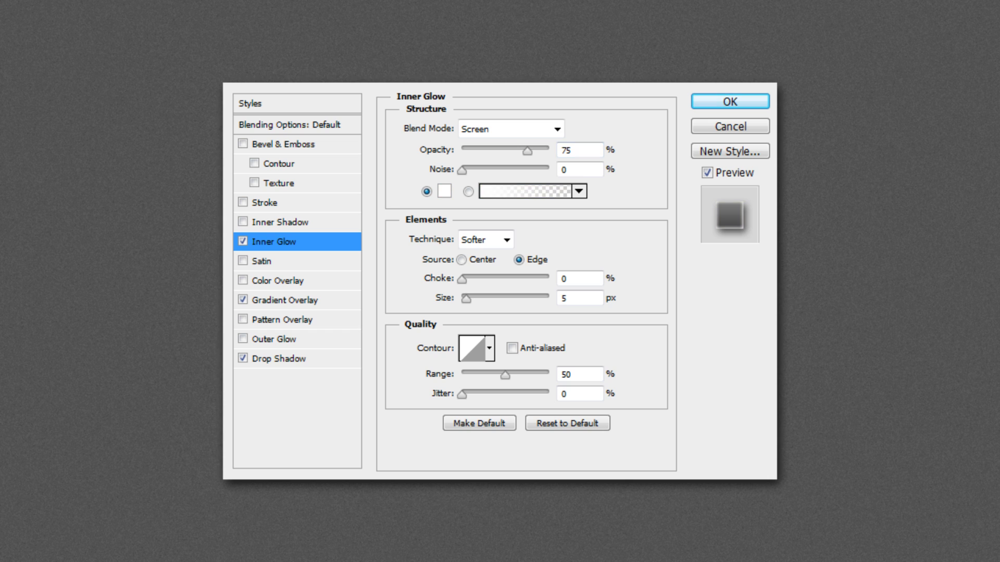
{"action": "double_click", "coordinate": [566, 150]}
{"action": "type", "text": "100"}
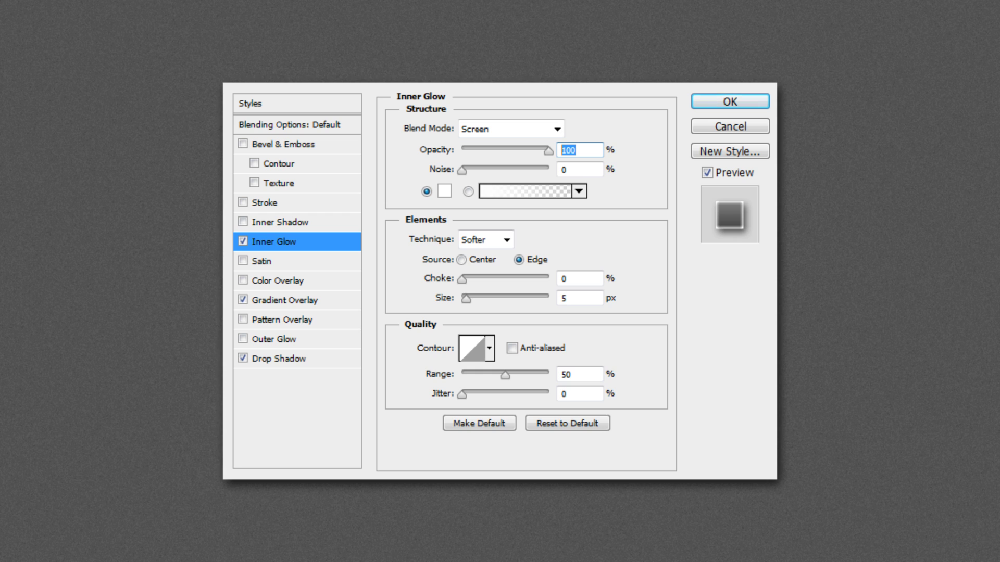
{"action": "type", "text": "85"}
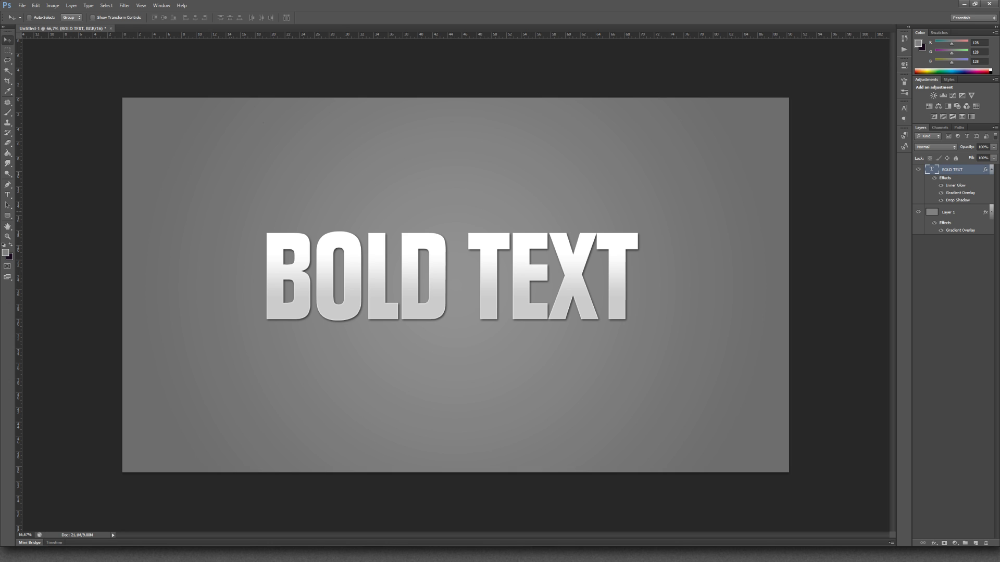
Check the styled text against its plain version by hiding and showing its layer effects.
{"action": "key", "text": "ctrl+z"}
{"action": "left_click", "coordinate": [934, 177]}
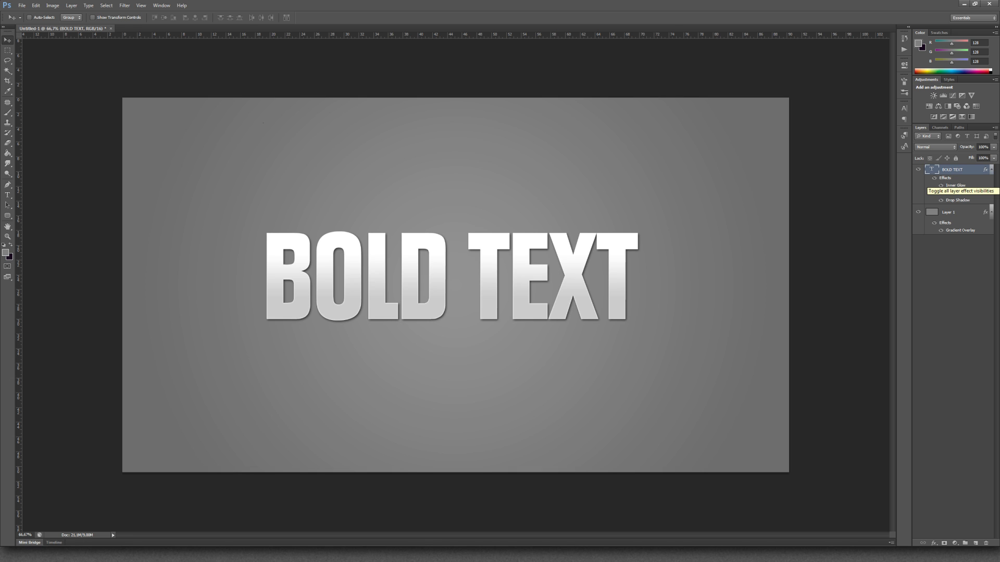
{"action": "left_click", "coordinate": [934, 177]}
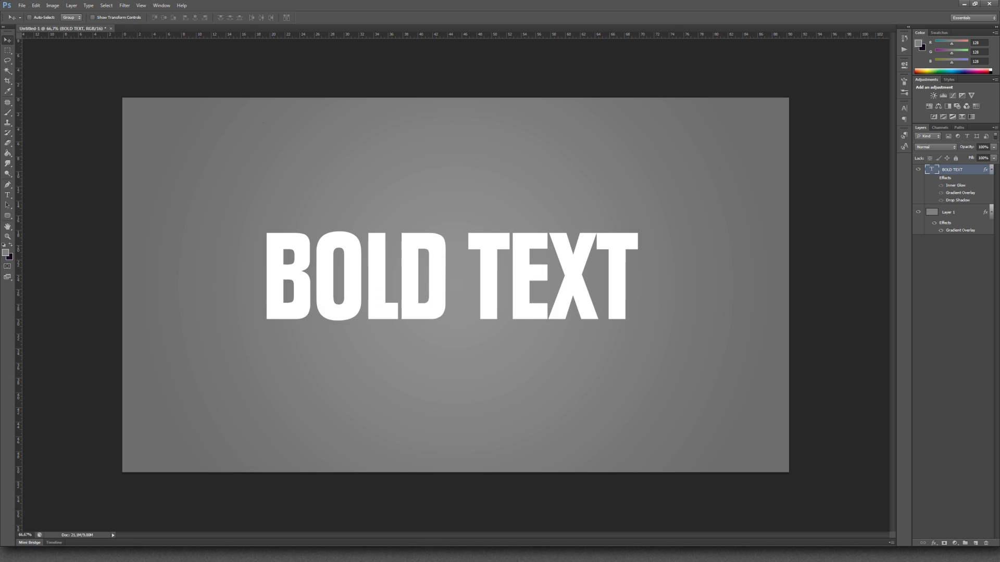
{"action": "left_click", "coordinate": [934, 178]}
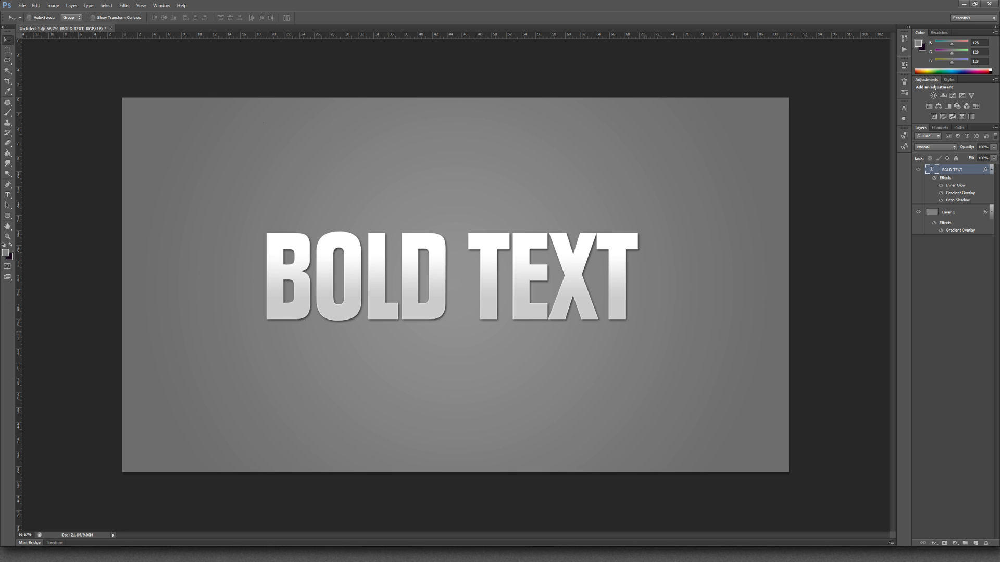